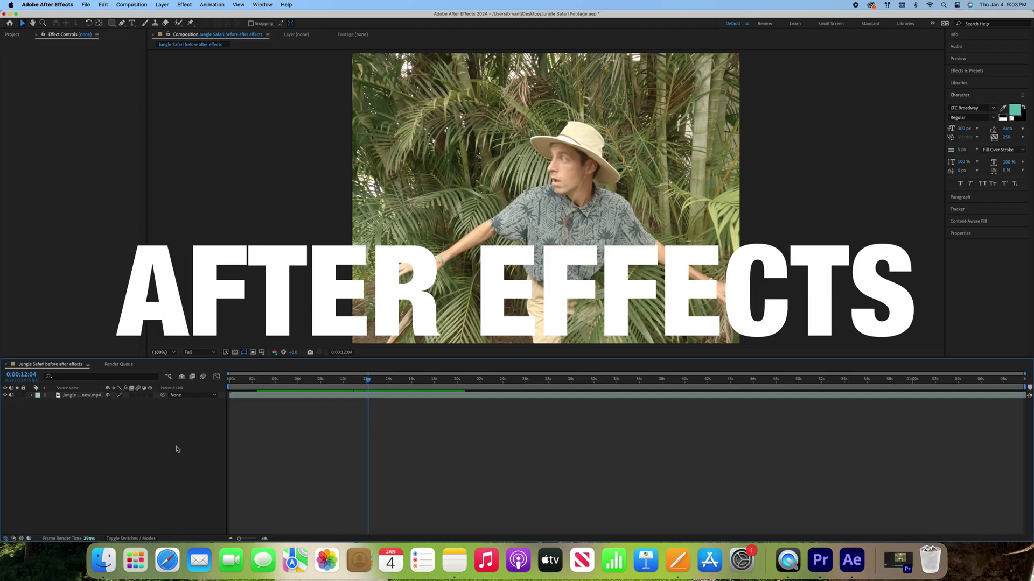
Drag the Raw Footage clip from the bin into the sequence
right_click(91, 419)
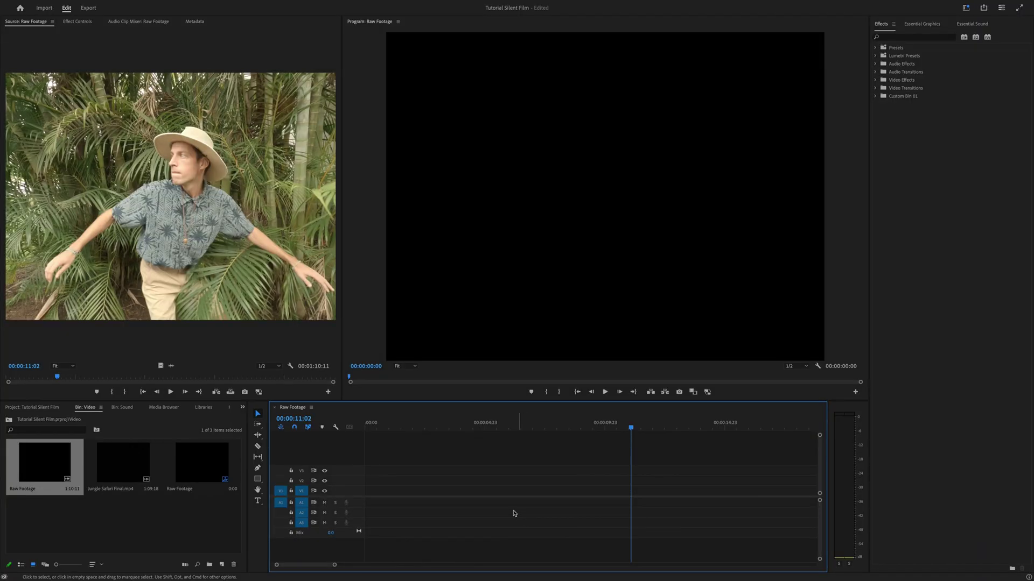
click(38, 470)
drag(38, 470, 371, 501)
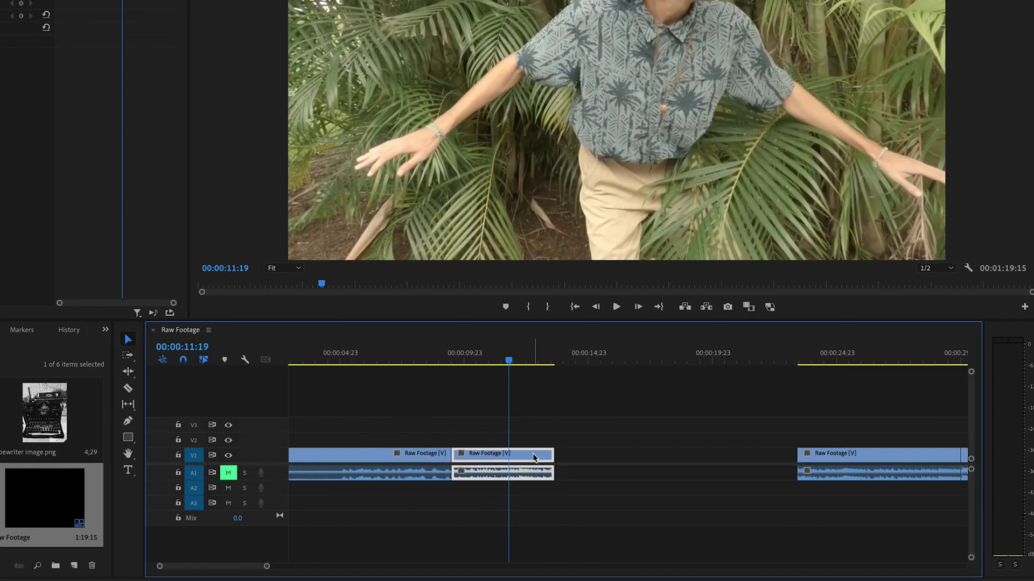
Set the middle clip's speed to 150% via Speed/Duration
right_click(532, 453)
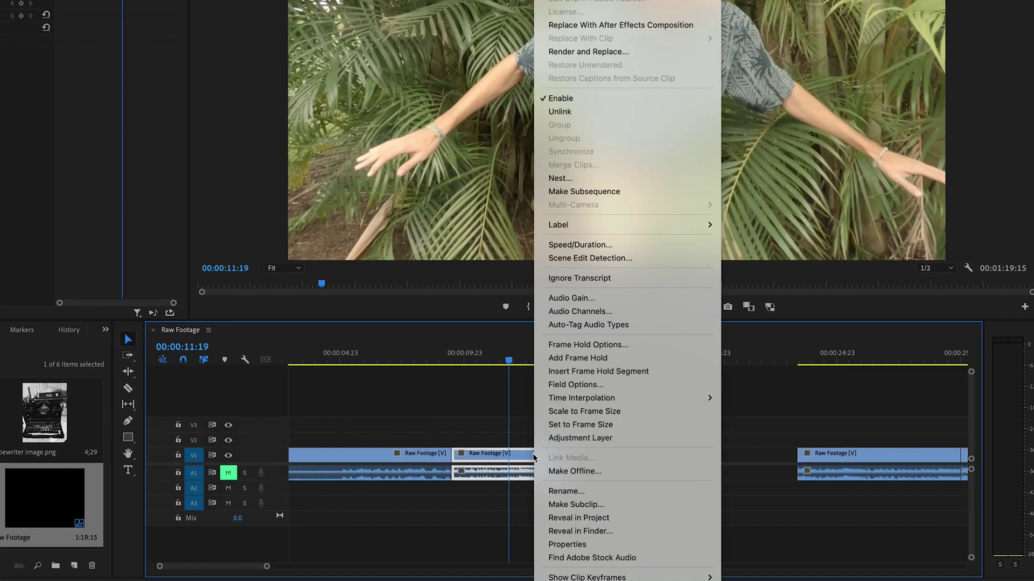
click(569, 247)
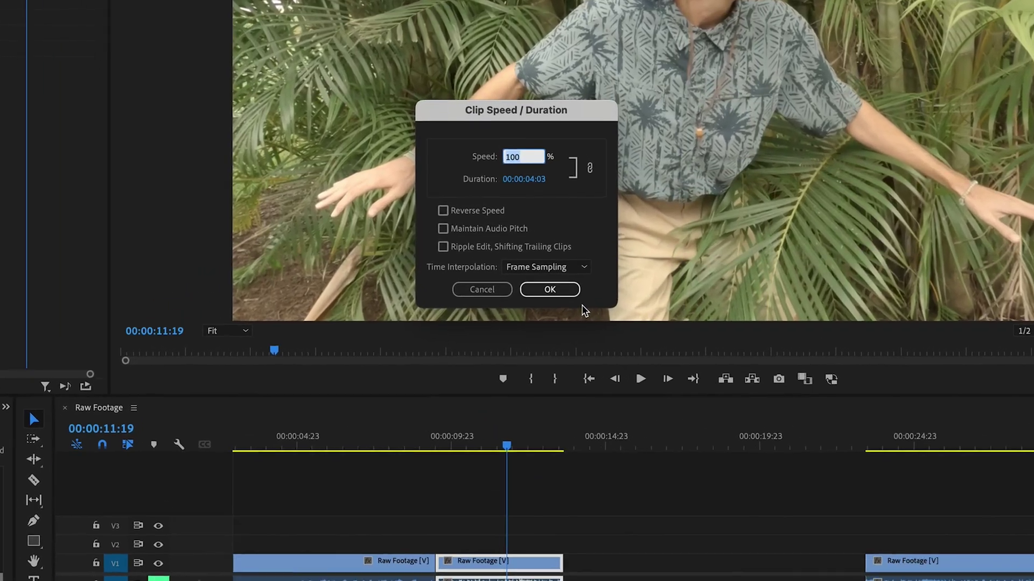
text(150)
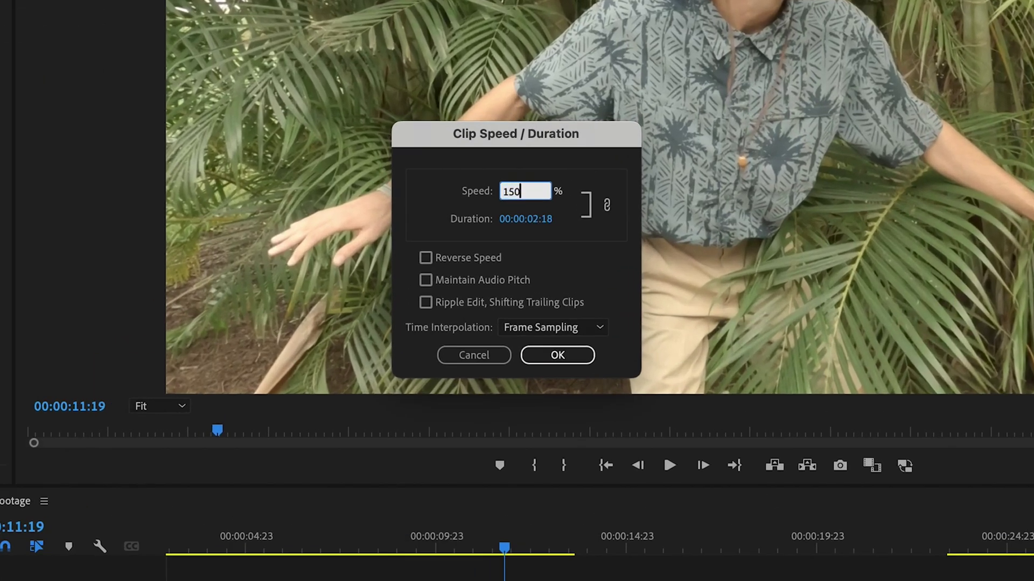
key(Return)
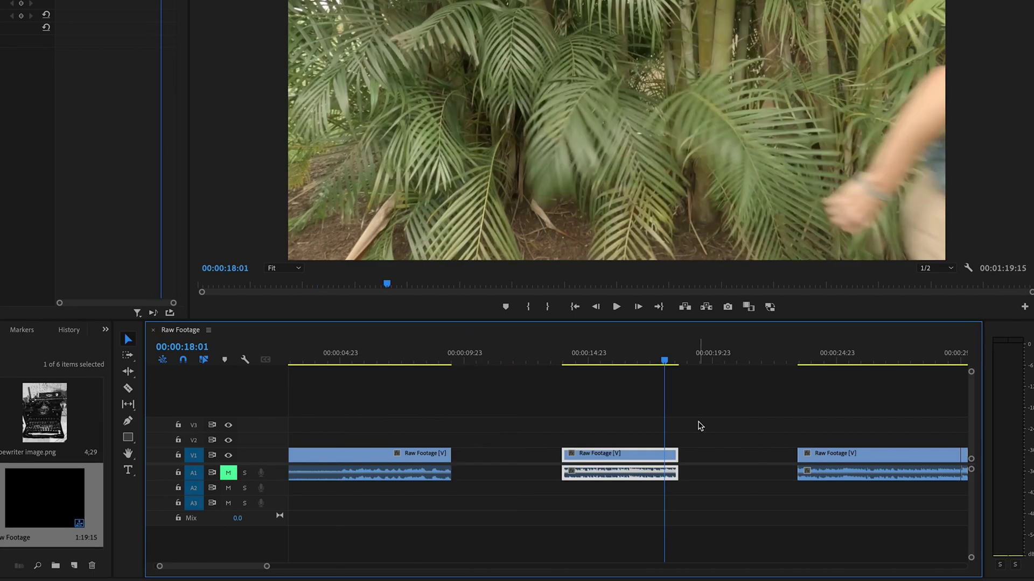
Close the gap after the 150% clip, mute A1, and add music and theater ambience on A2 and A3
drag(675, 453, 541, 461)
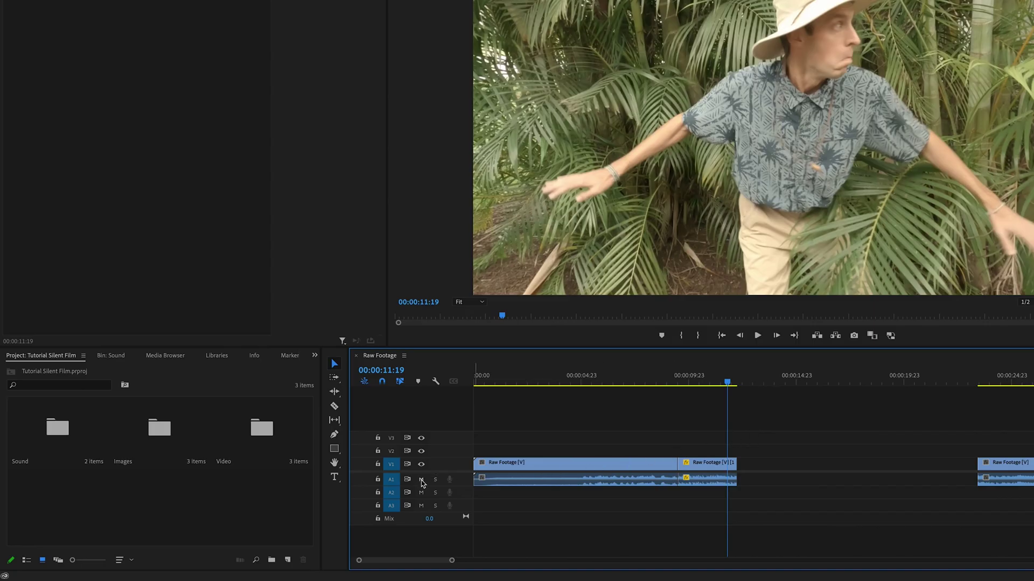
click(421, 479)
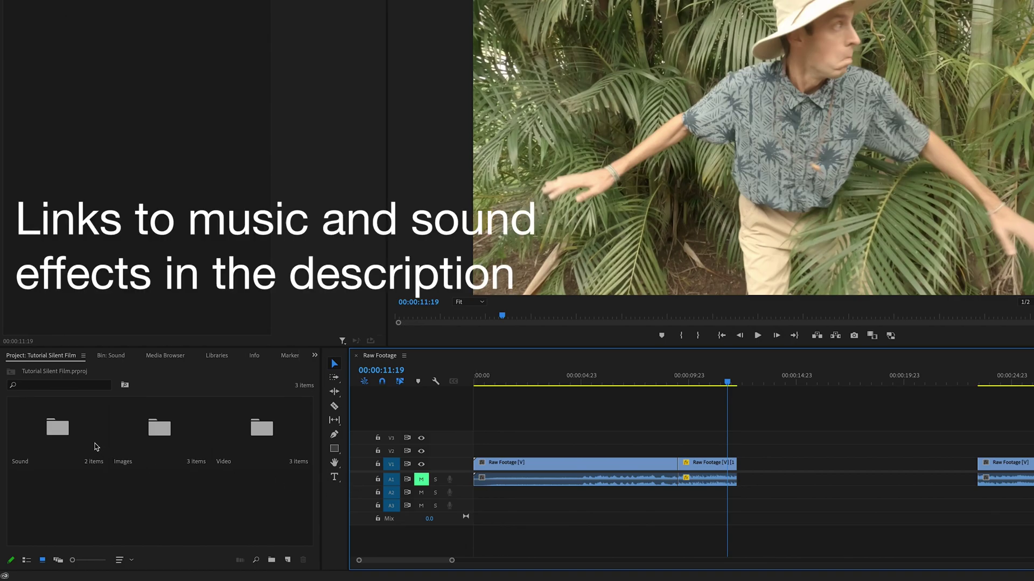
double_click(96, 447)
mouse_move(142, 447)
mouse_down()
mouse_move(369, 491)
mouse_move(478, 497)
mouse_up()
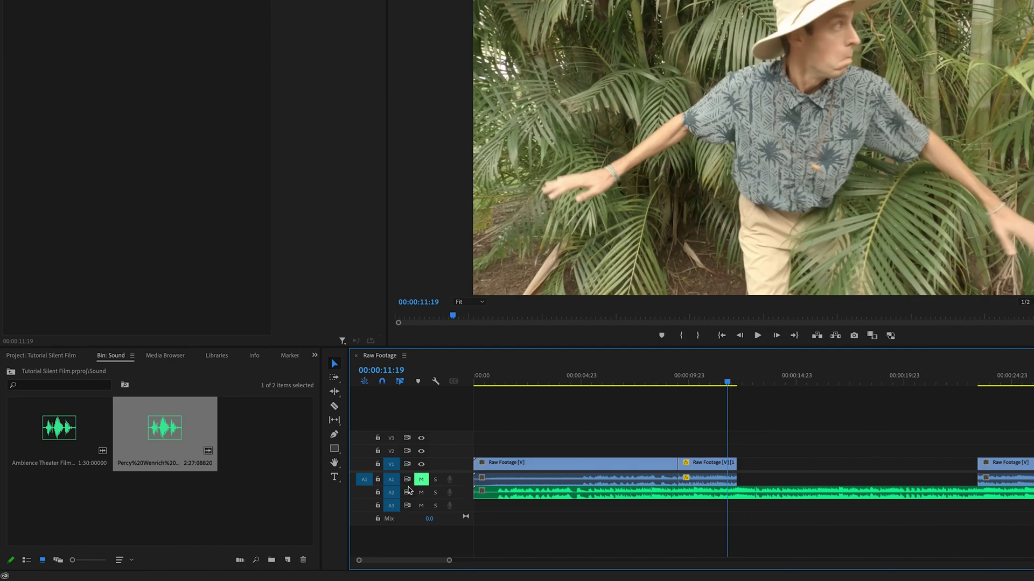
drag(62, 431, 478, 512)
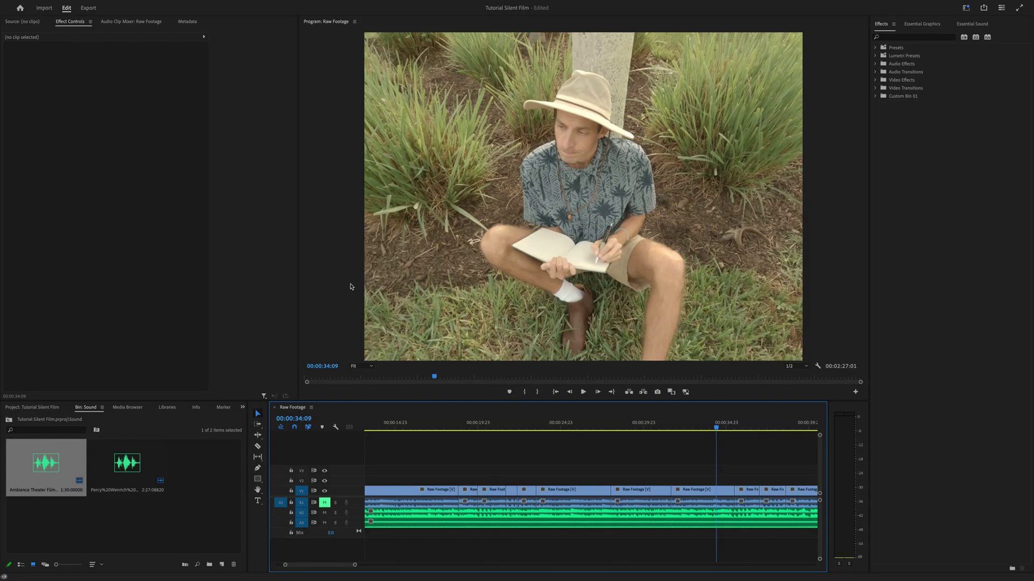
Export the sequence with the default H.264 settings as Raw Footage.mp4
click(89, 8)
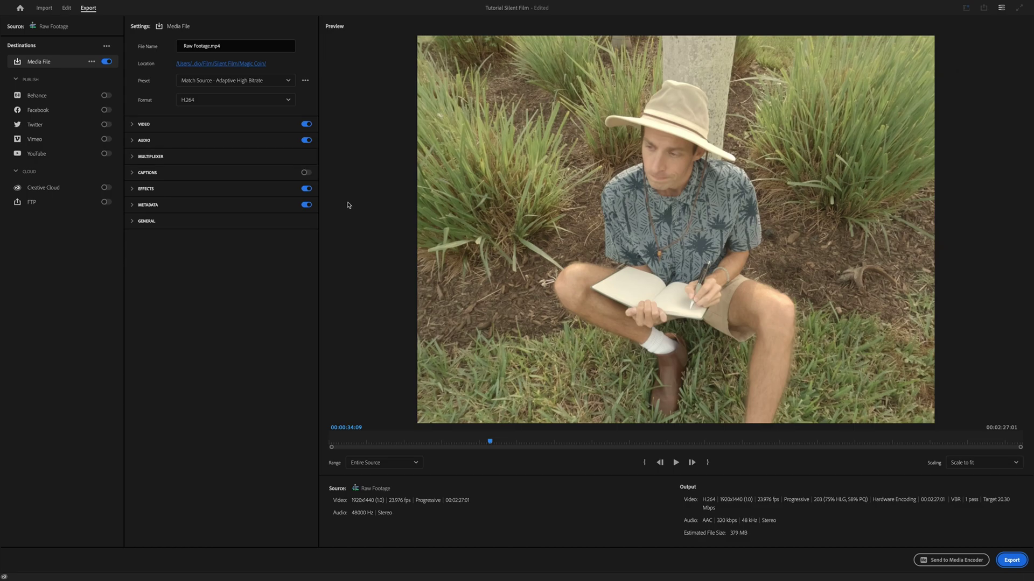
click(1012, 561)
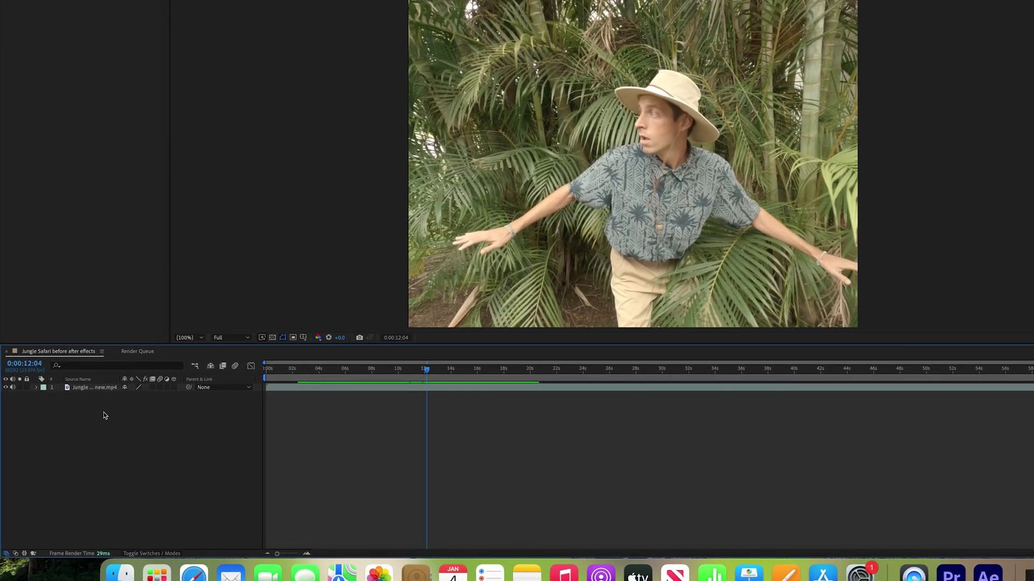
Add a new adjustment layer above the jungle footage and select it
right_click(90, 419)
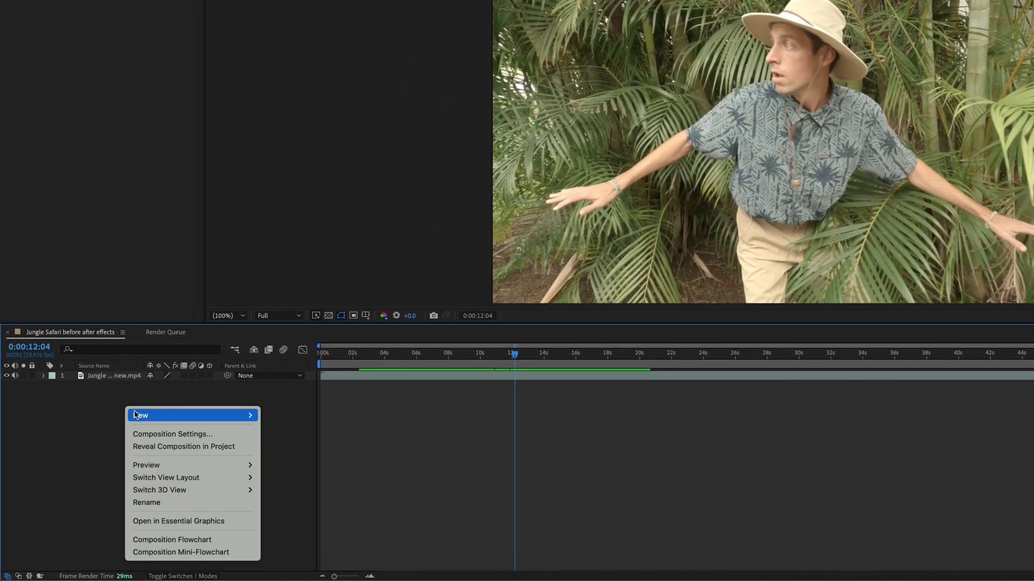
mouse_move(100, 424)
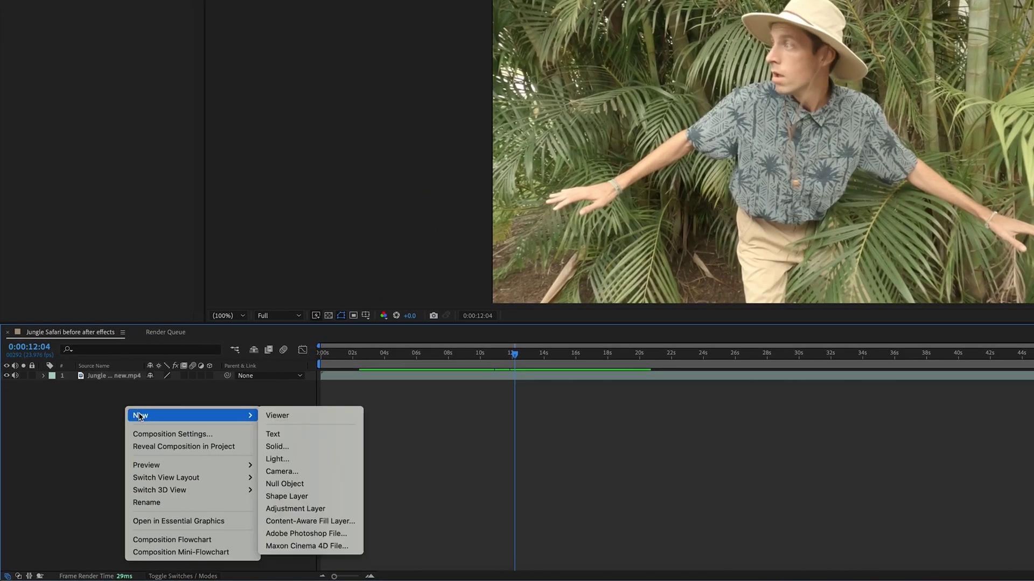
click(285, 509)
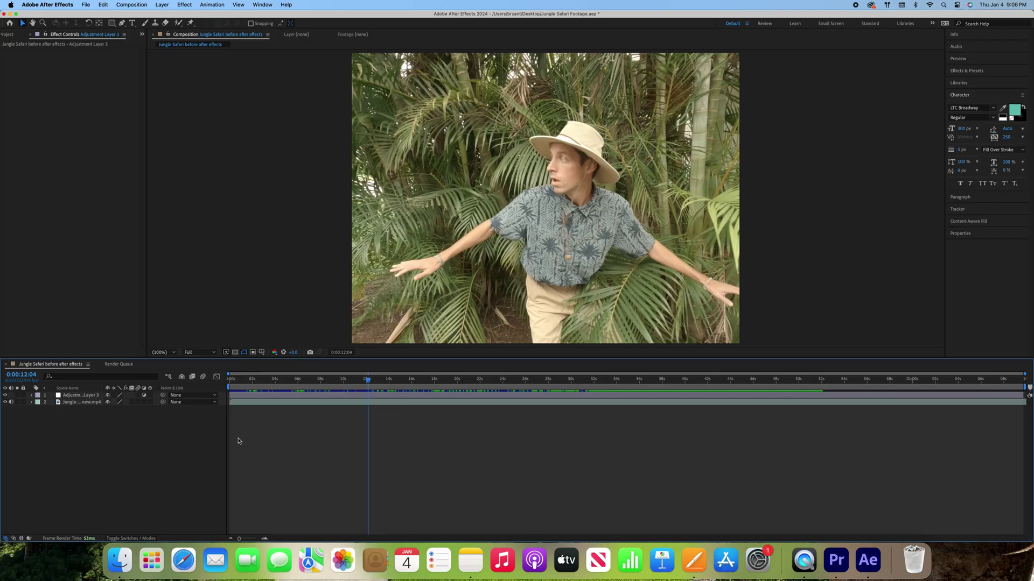
click(92, 396)
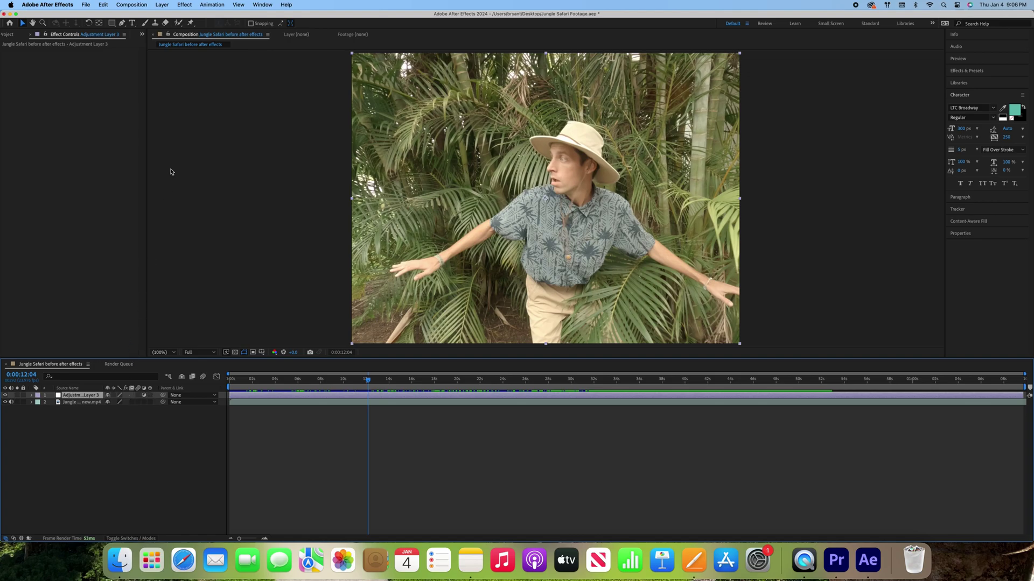
Apply Color Correction > Black & White to the adjustment layer, trying the tint then switching it off
click(184, 5)
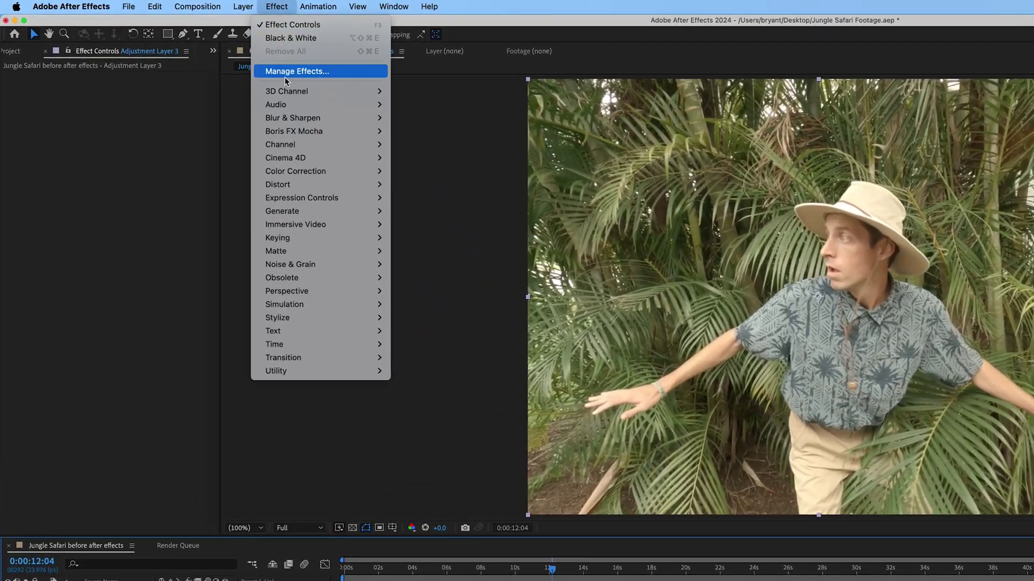
mouse_move(292, 172)
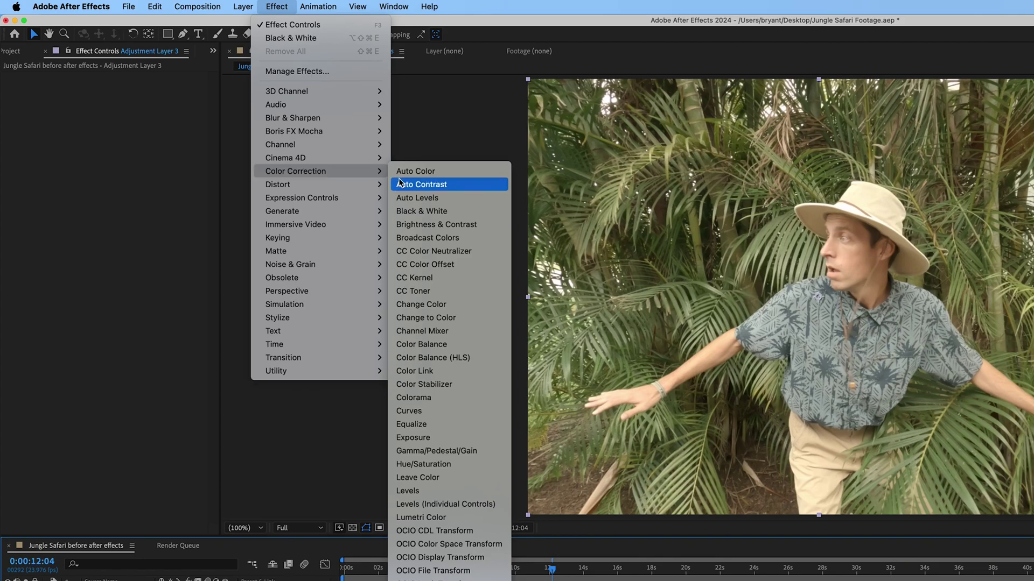
click(405, 212)
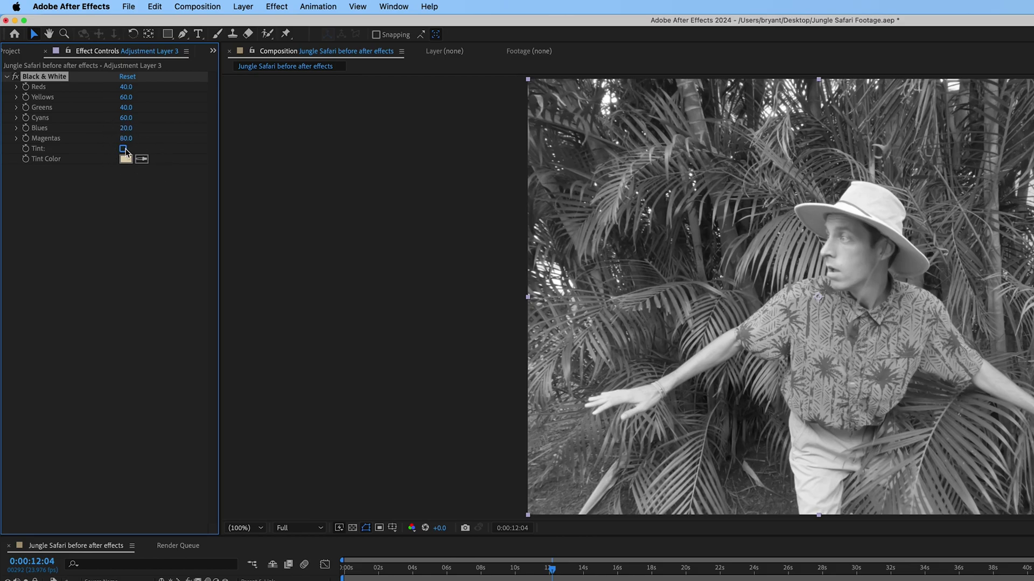
click(123, 149)
click(124, 149)
key(super+grave)
click(276, 7)
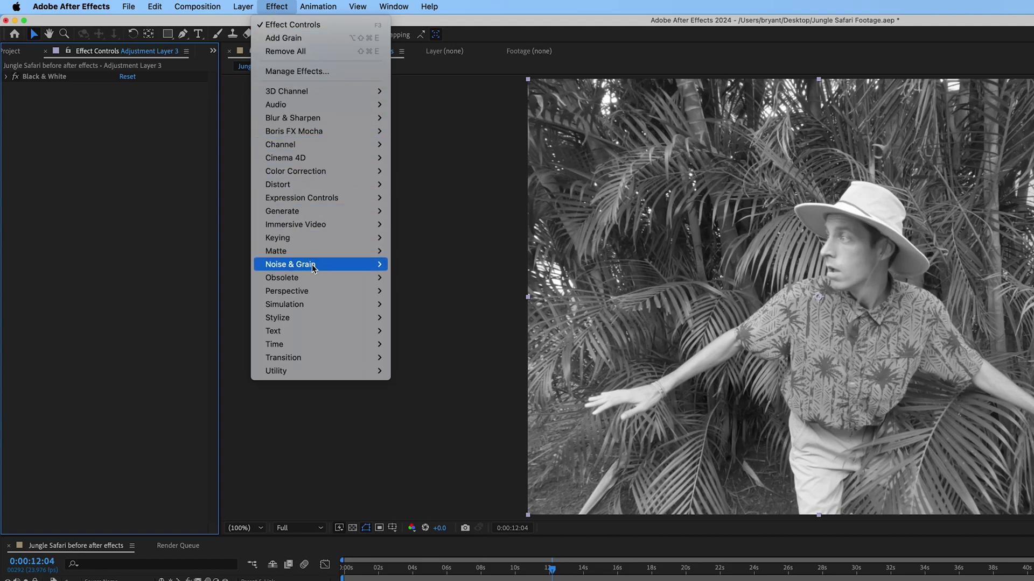
Apply Add Grain with Final Output viewing mode, Intensity 3.8 and Monochromatic checked
mouse_move(314, 268)
click(414, 263)
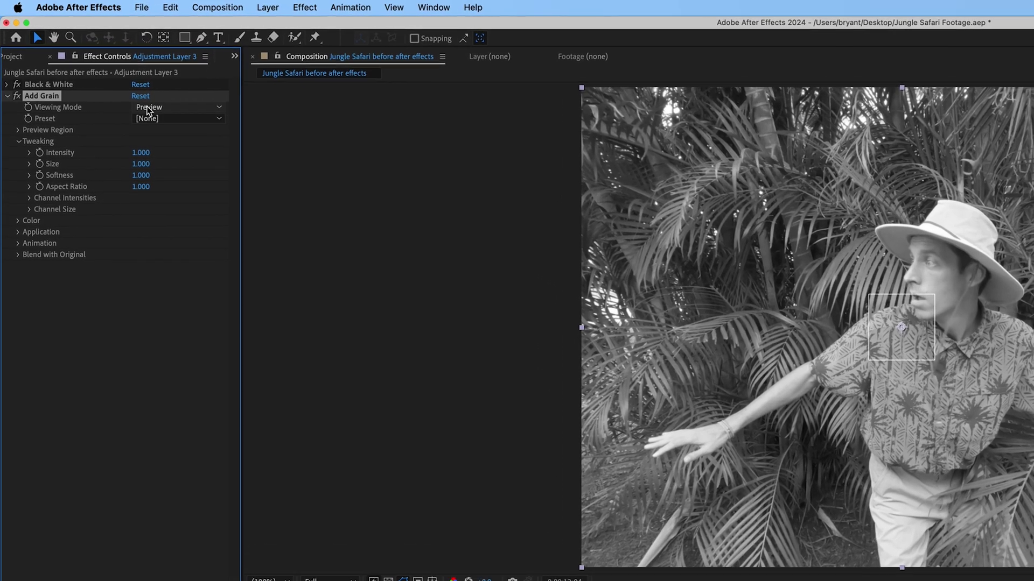
click(137, 97)
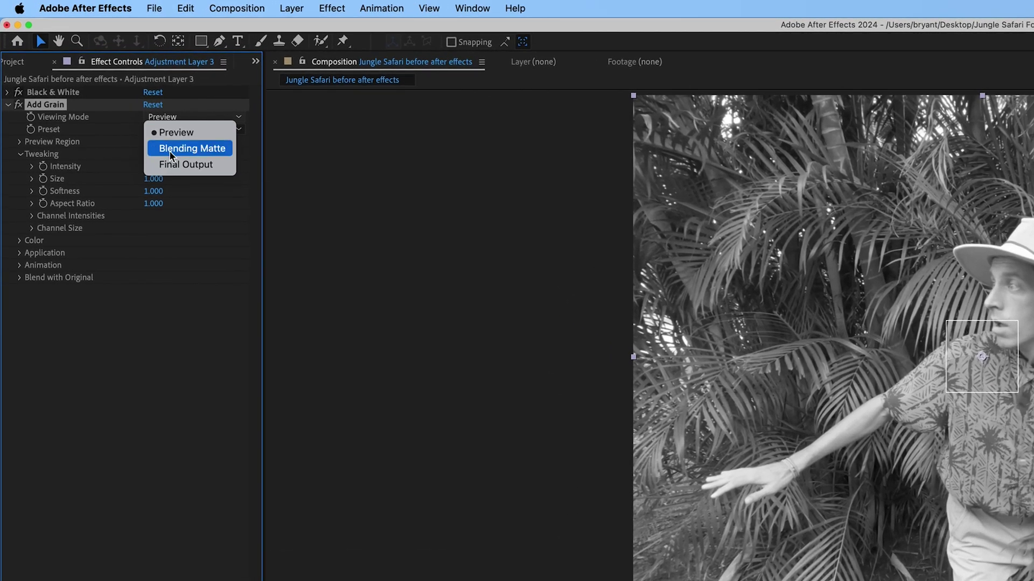
click(168, 164)
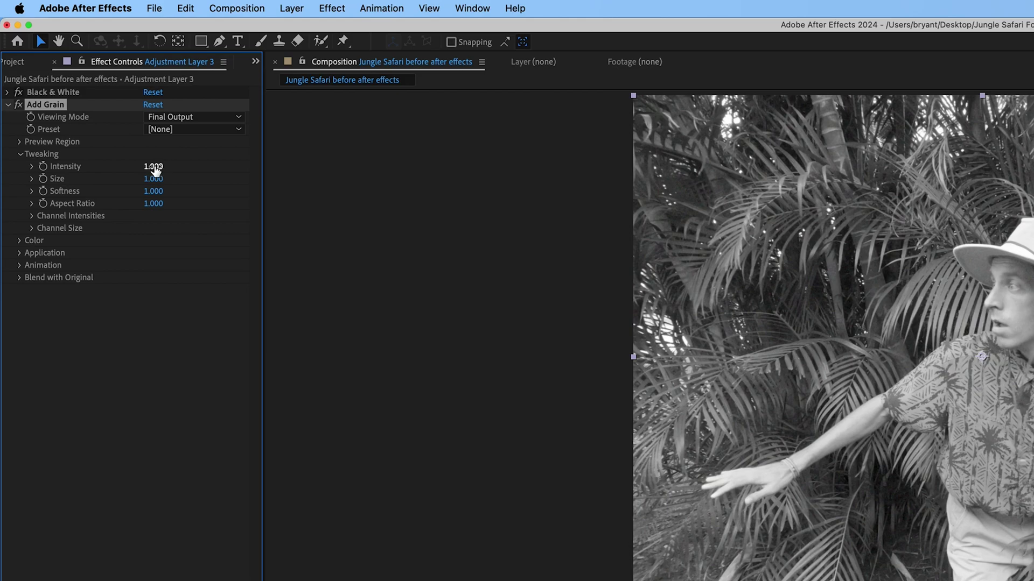
click(154, 167)
key(Return)
click(22, 242)
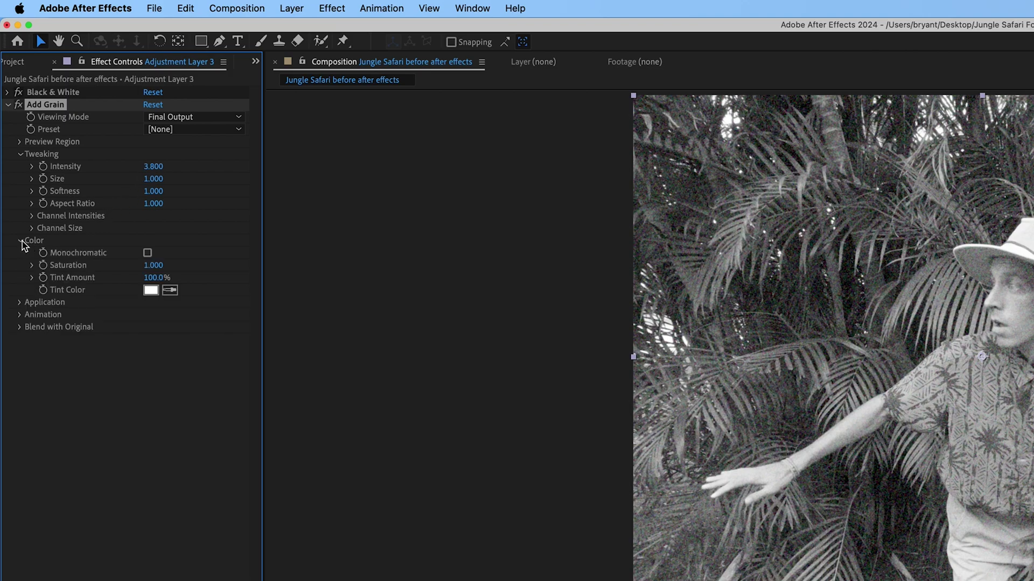
click(148, 253)
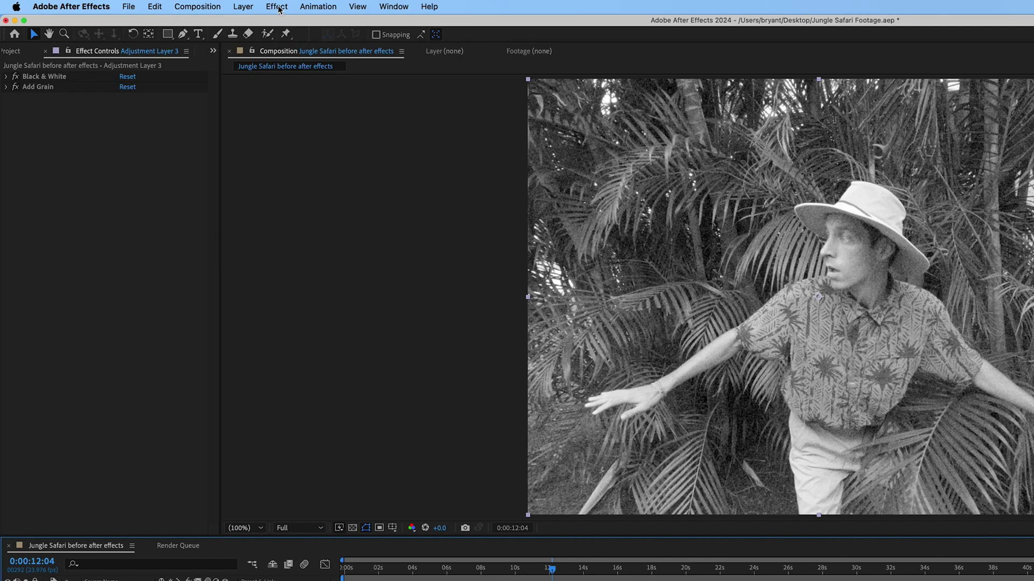
Apply Noise & Grain > Dust & Scratches with a Radius of 2, leaving Threshold at 0
click(278, 7)
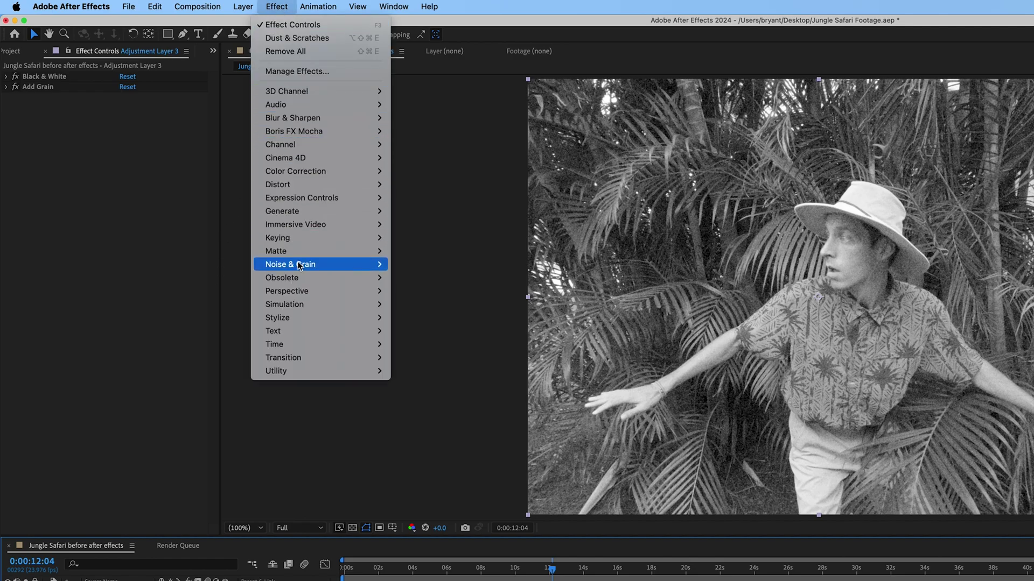
mouse_move(299, 265)
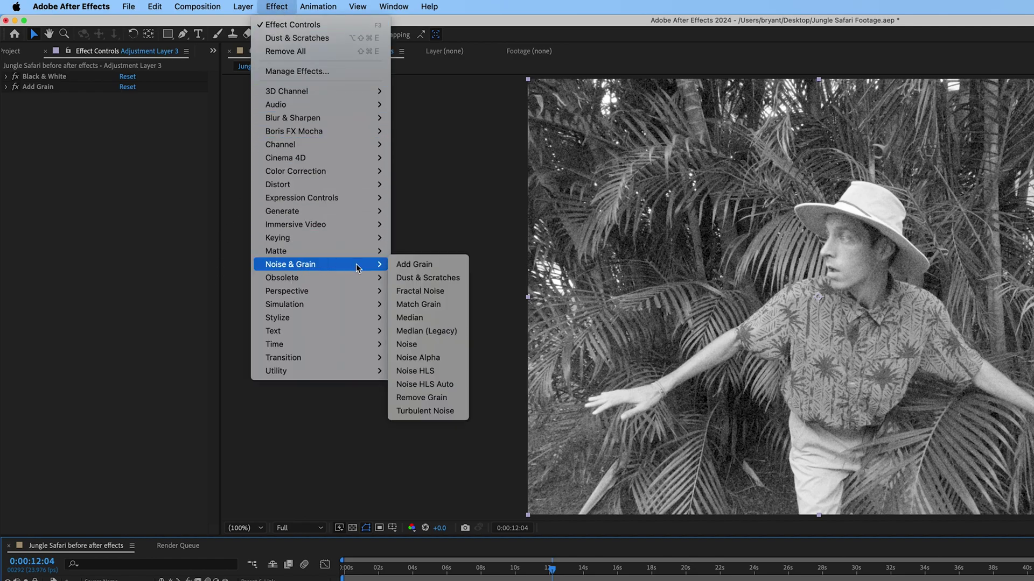
click(406, 278)
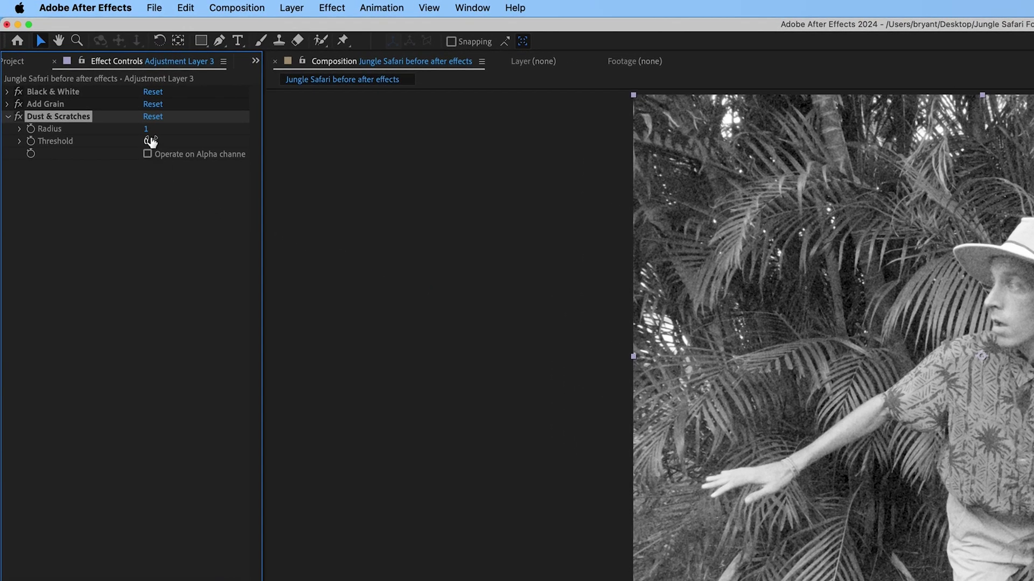
click(146, 131)
text(2)
key(Return)
click(8, 117)
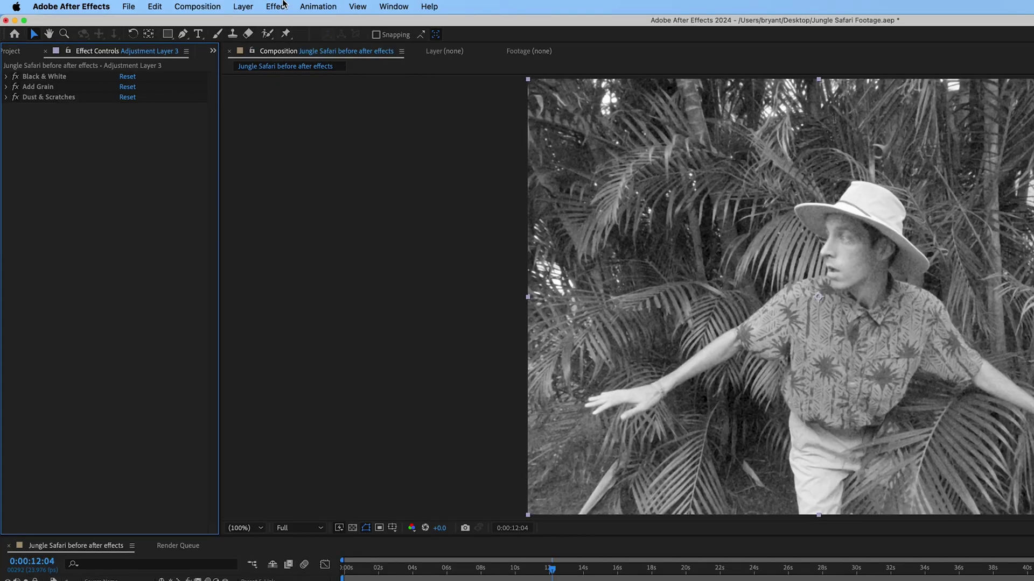
click(284, 5)
mouse_move(312, 176)
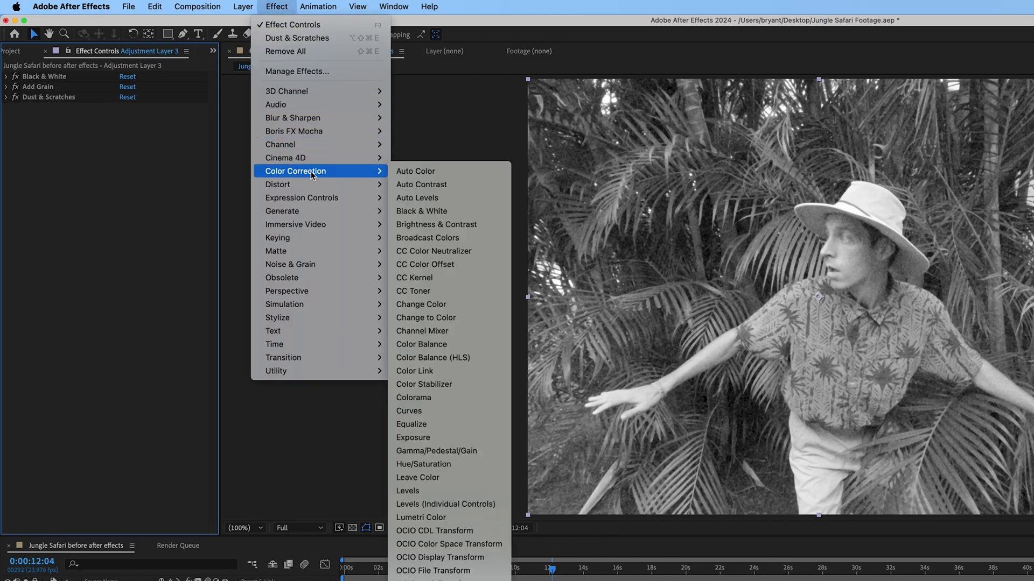
Apply Brightness & Contrast with Brightness 44 and Contrast -30
click(416, 225)
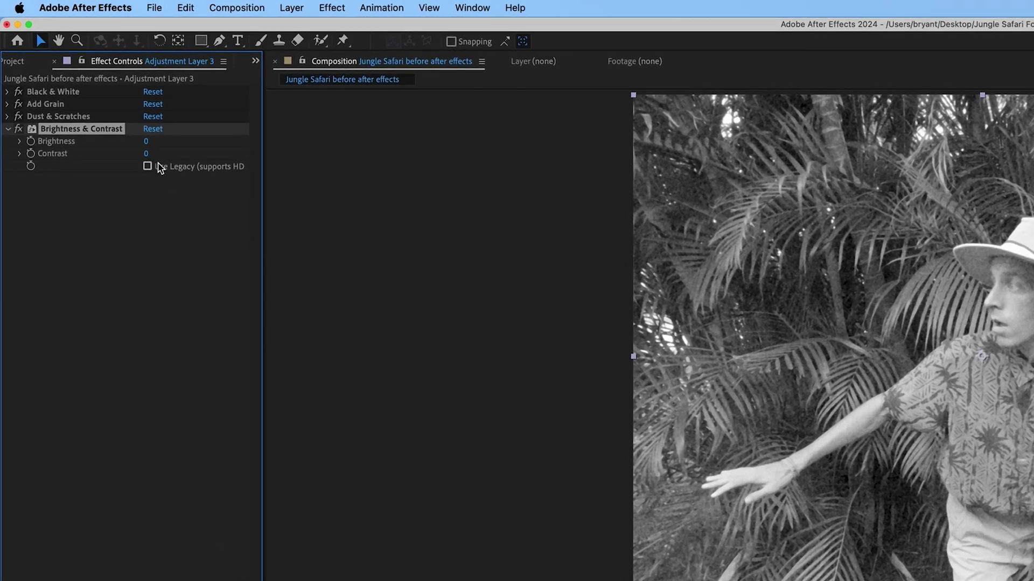
click(147, 142)
text(44)
key(Tab)
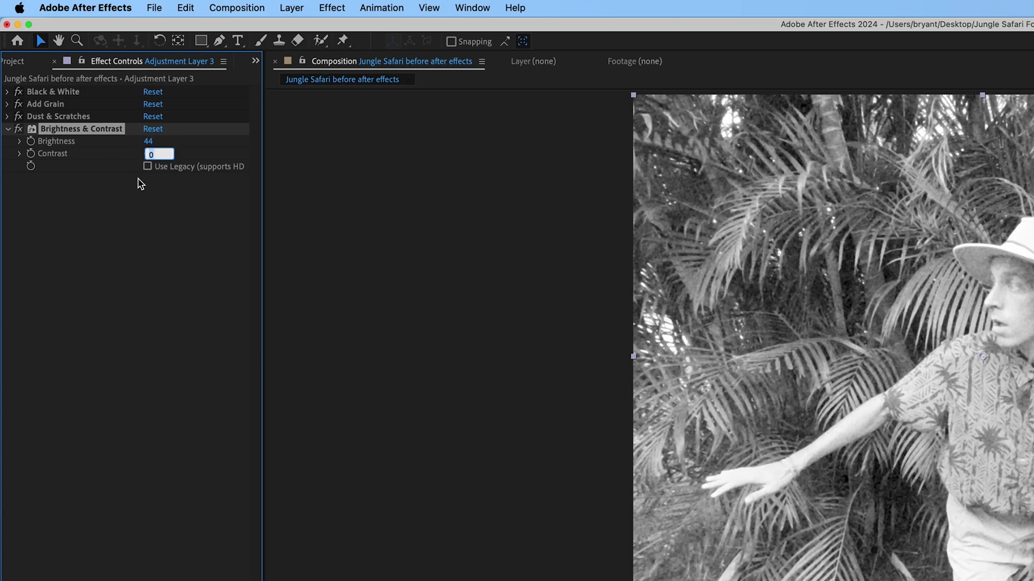
text(-3)
key(Return)
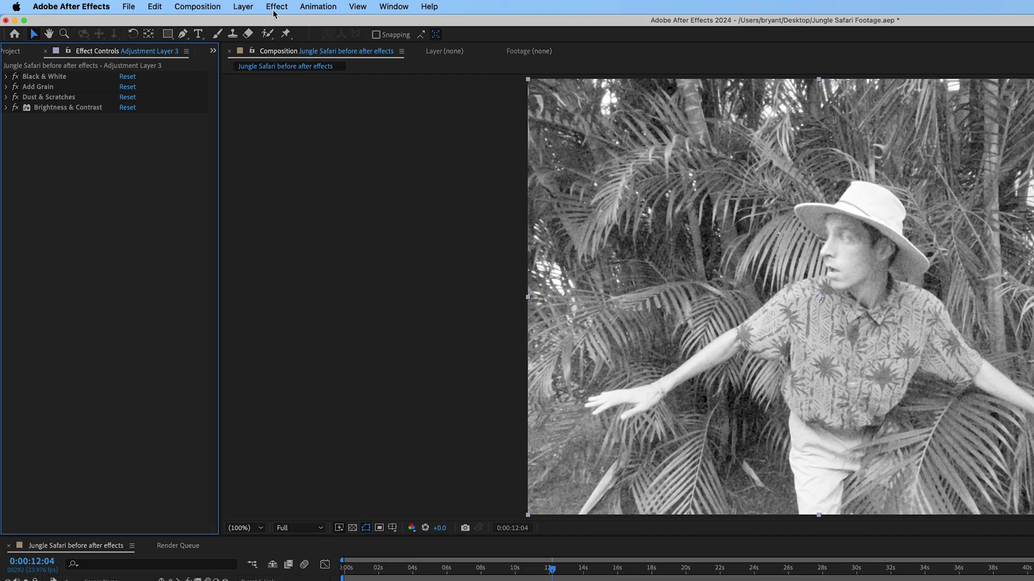
Apply Lumetri Color and set its Vignette Amount to -3 and Midpoint to 40
click(330, 8)
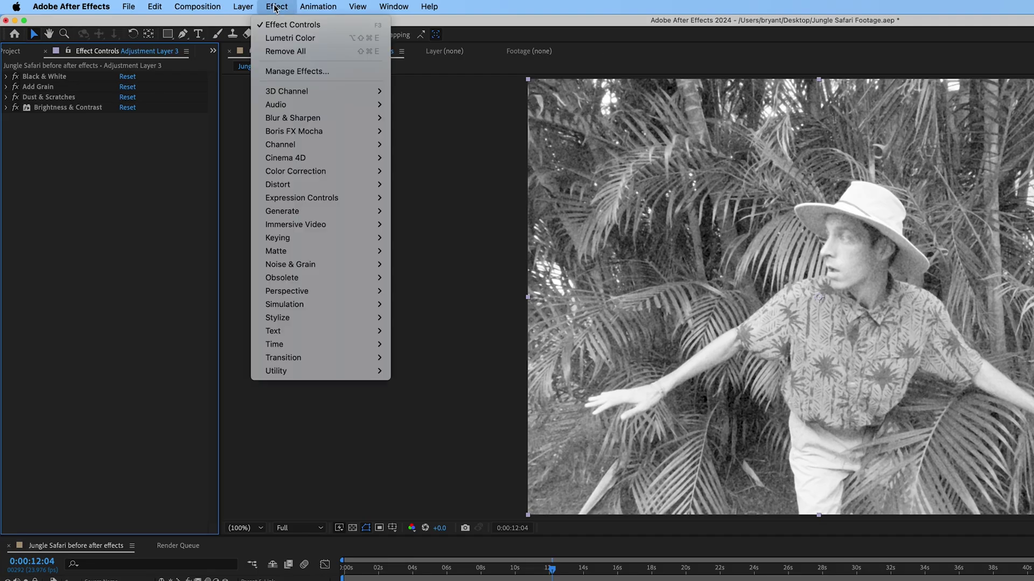
mouse_move(310, 173)
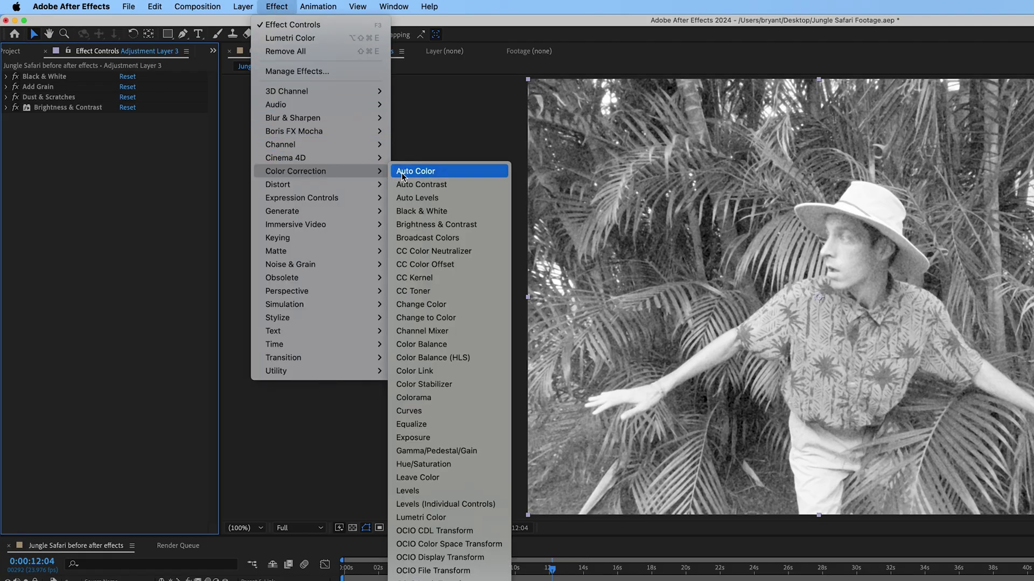
click(424, 517)
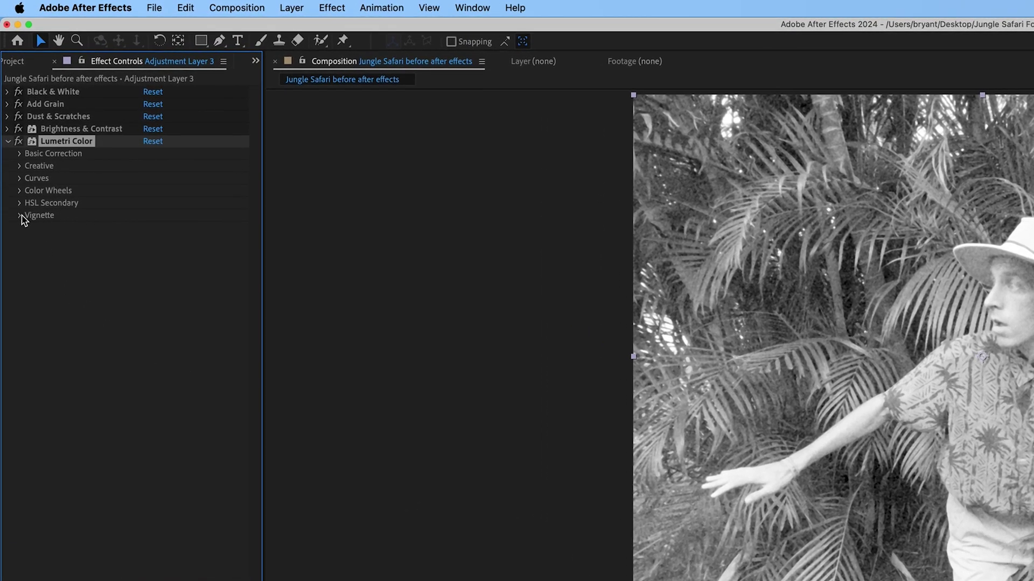
click(20, 215)
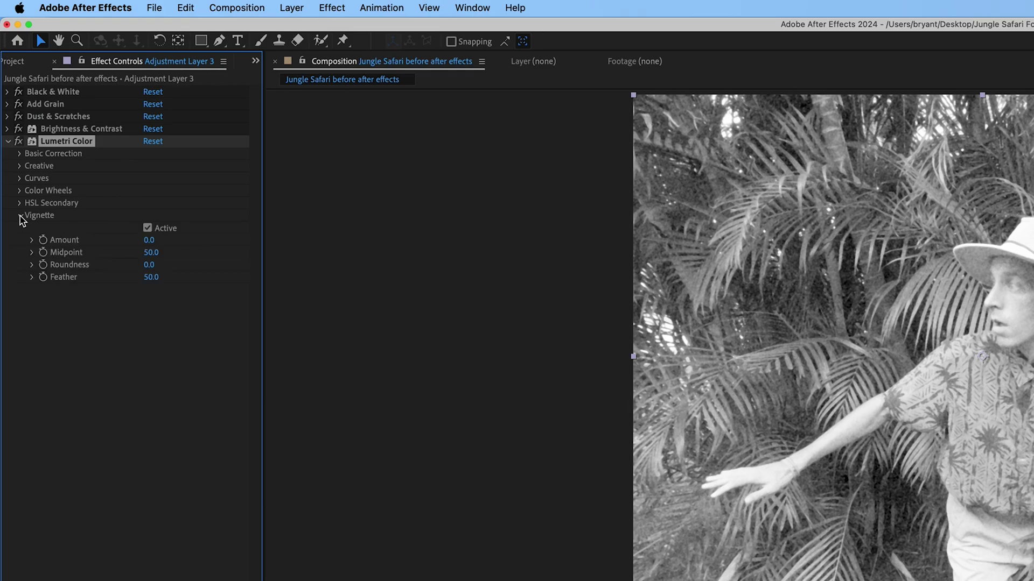
click(149, 240)
text(-3)
key(Return)
click(149, 252)
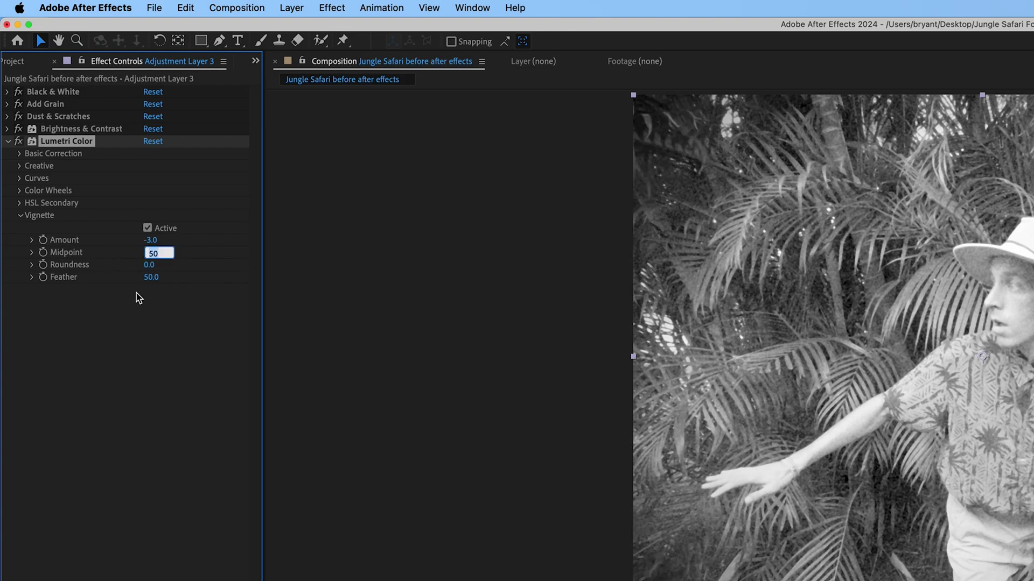
text(40)
key(Return)
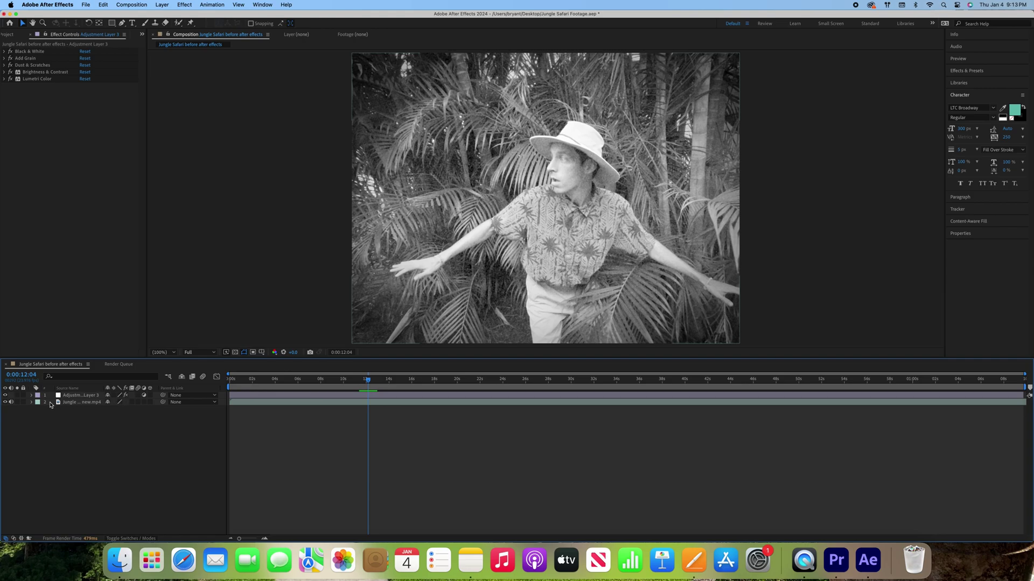
Add the expression wiggle(20,3) to the jungle footage layer's Transform > Position
click(71, 403)
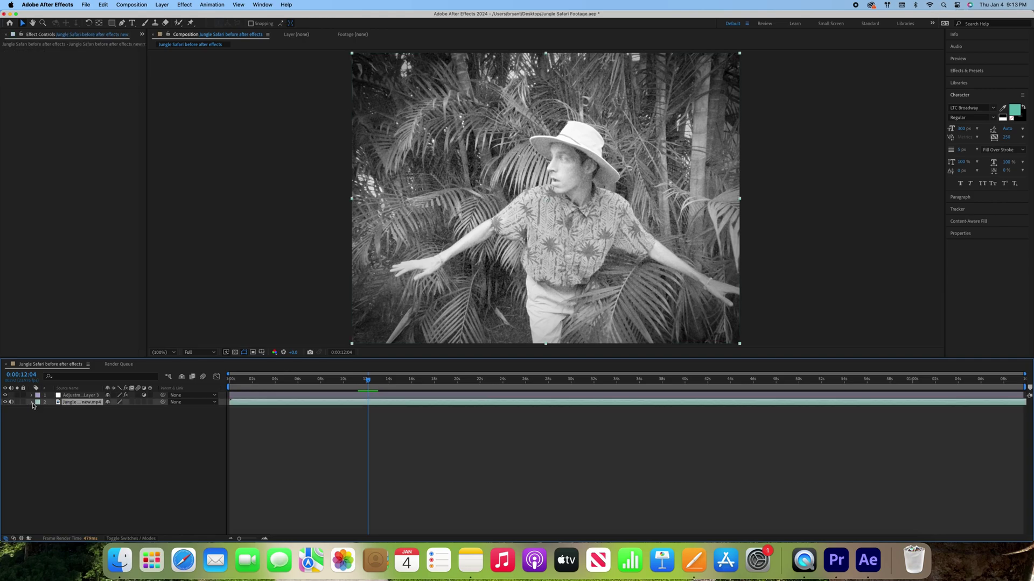
click(31, 402)
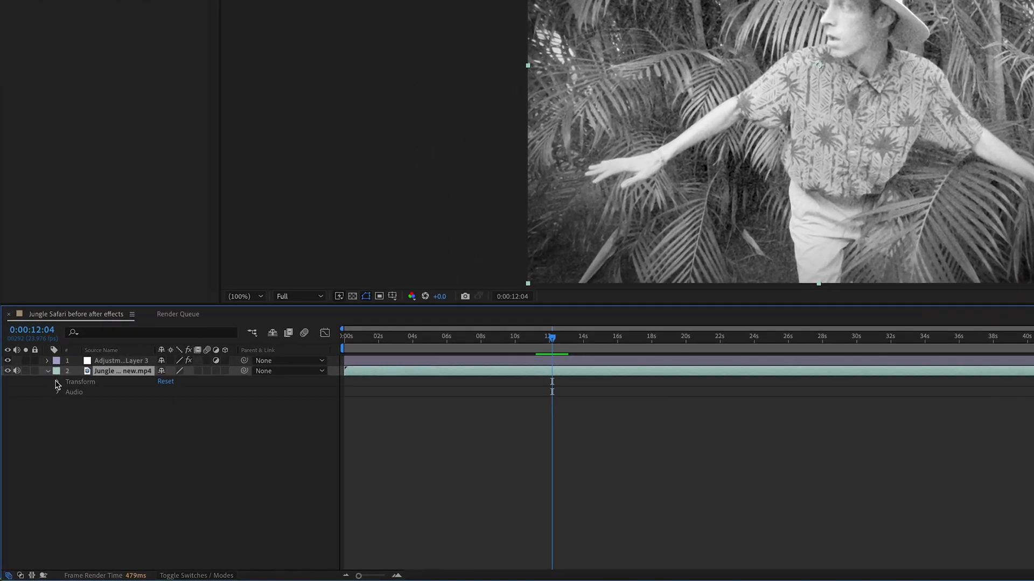
click(58, 384)
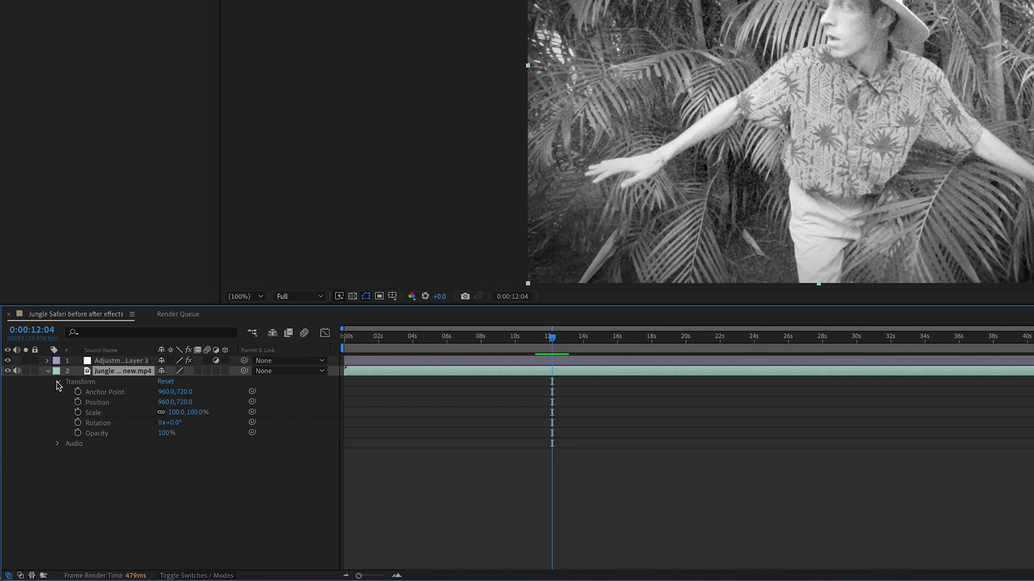
alt+click(78, 404)
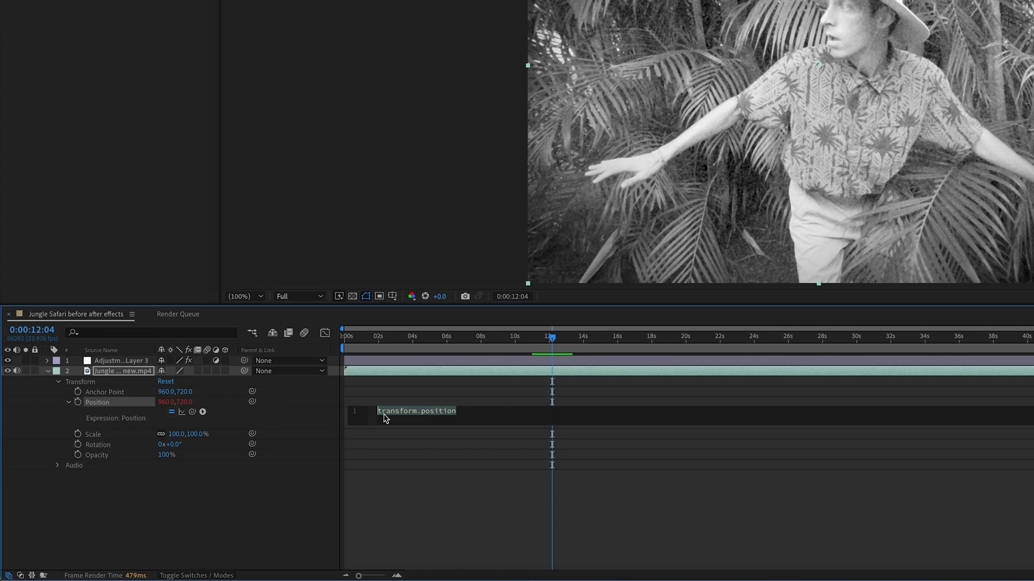
text(wiggle)
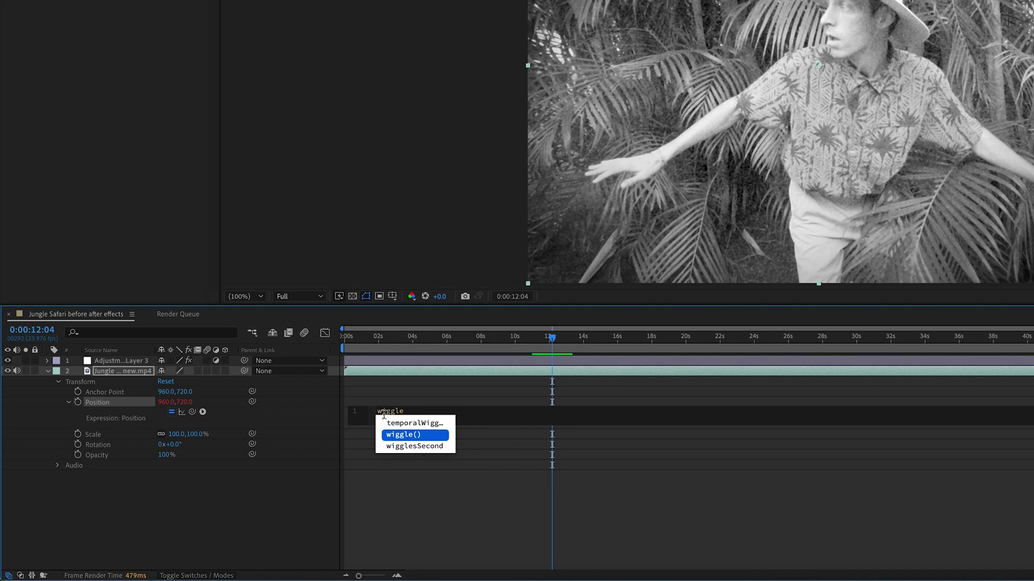
key(Return)
text(20,3)
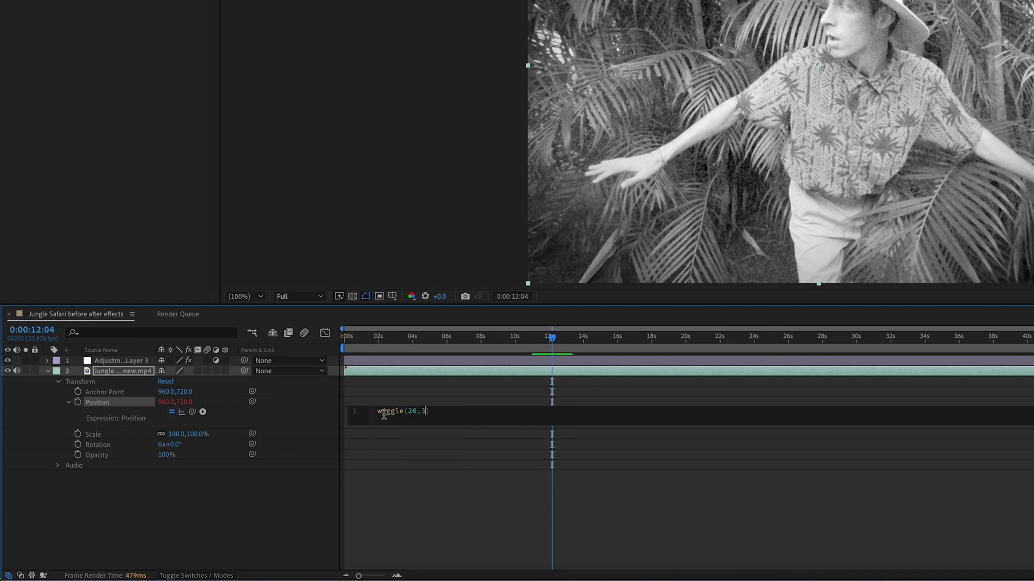
click(308, 419)
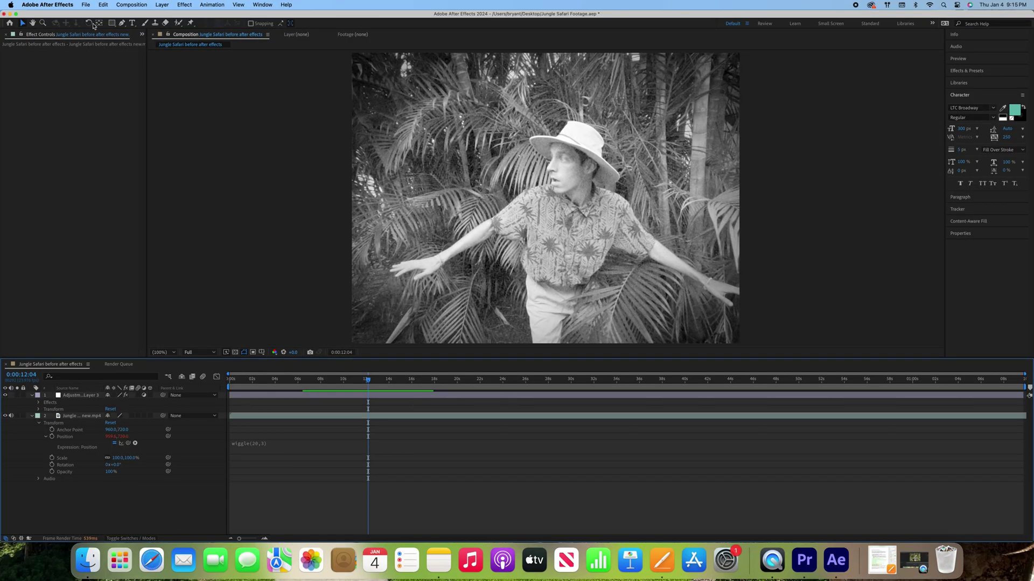
Add the composition to the Render Queue and render it as H.264 to Jungle Safari Final.mp4
click(86, 5)
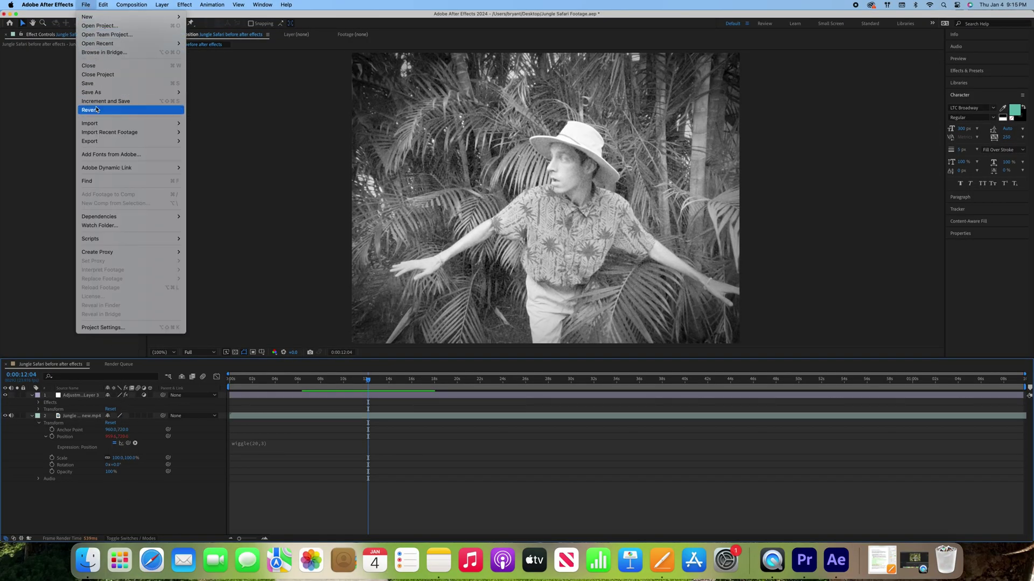
mouse_move(103, 143)
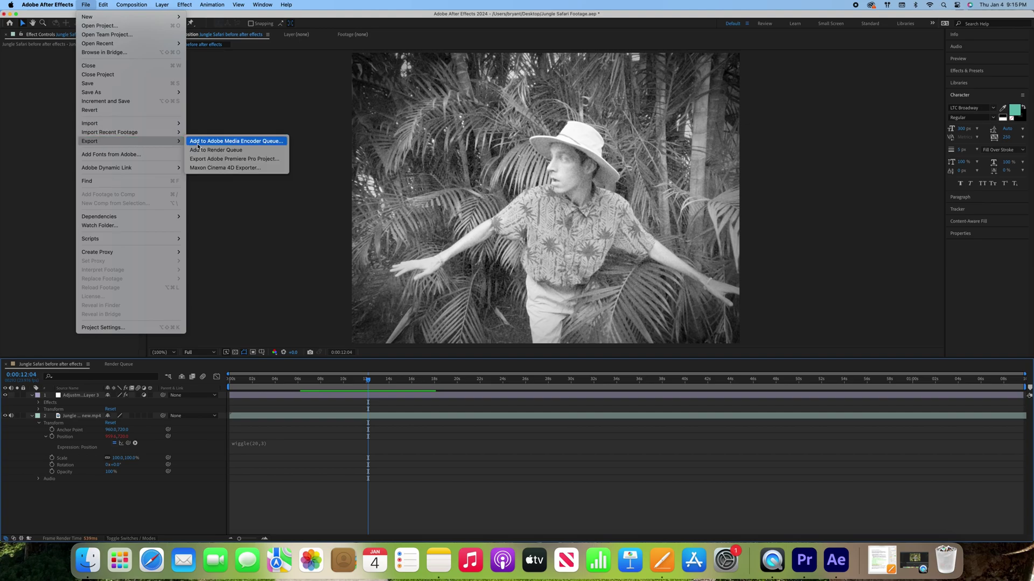
click(215, 151)
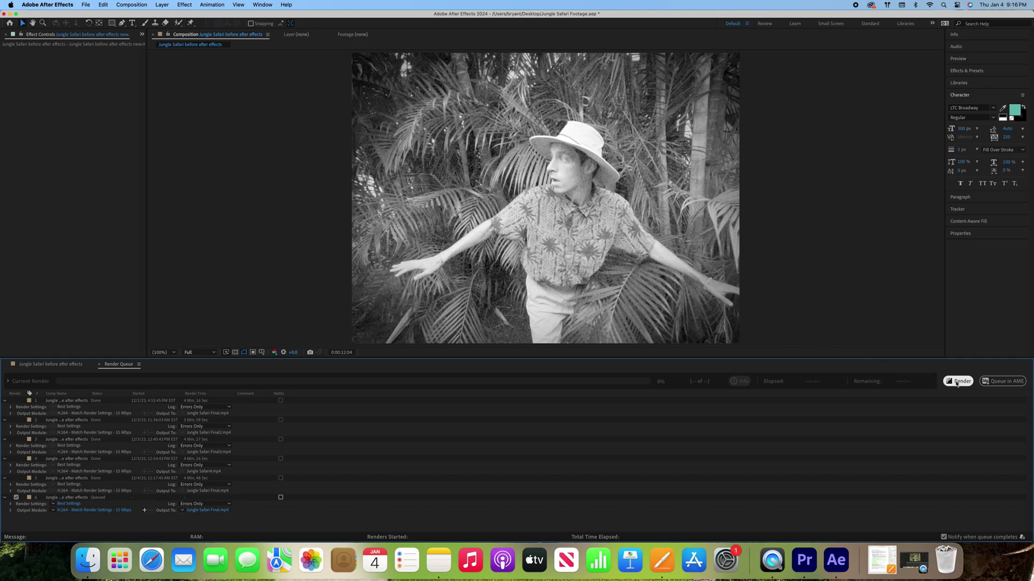
click(959, 382)
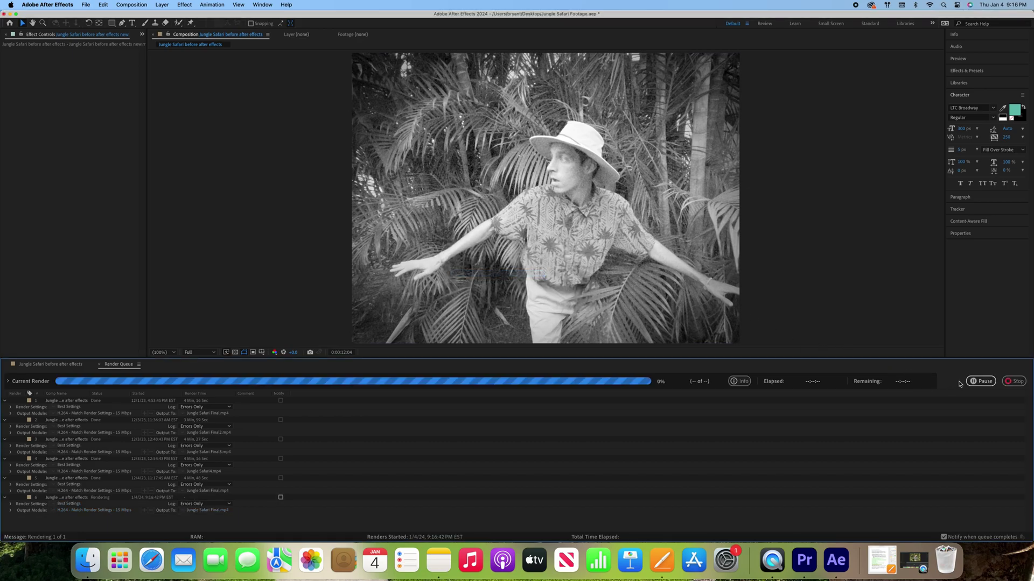